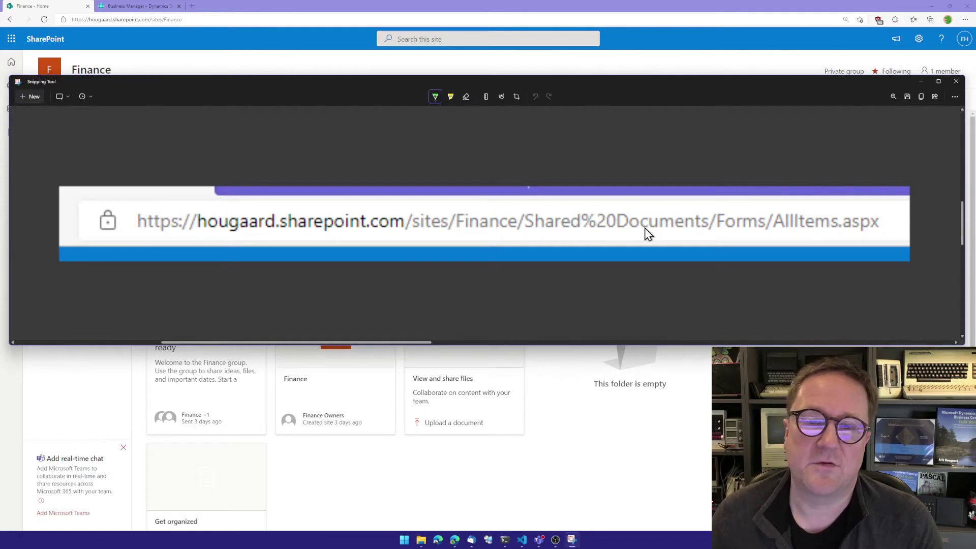
- Switch to Dynamics 365 Business Central, search for the SharePoint setup and open the SharePoint Setup page
left_click(127, 7)
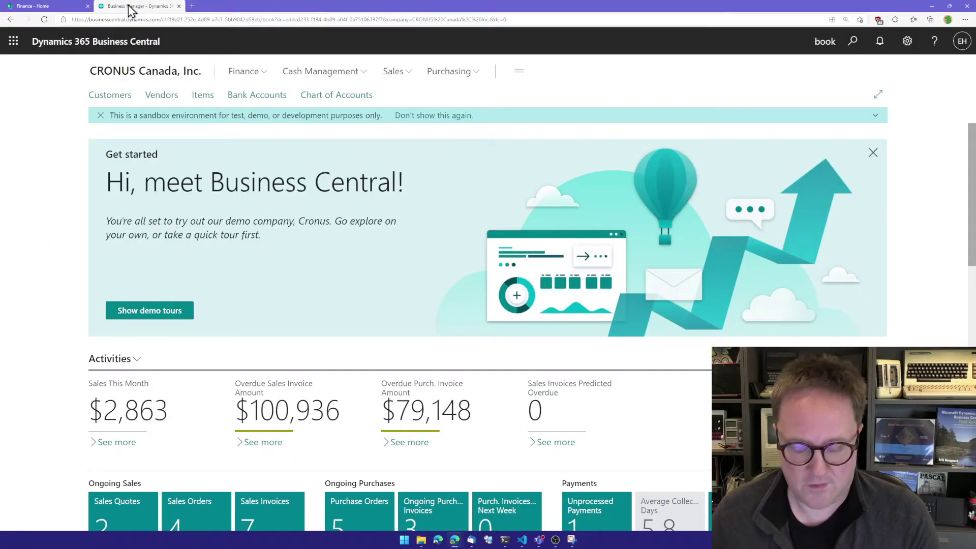
key("alt+q")
type("sharepint")
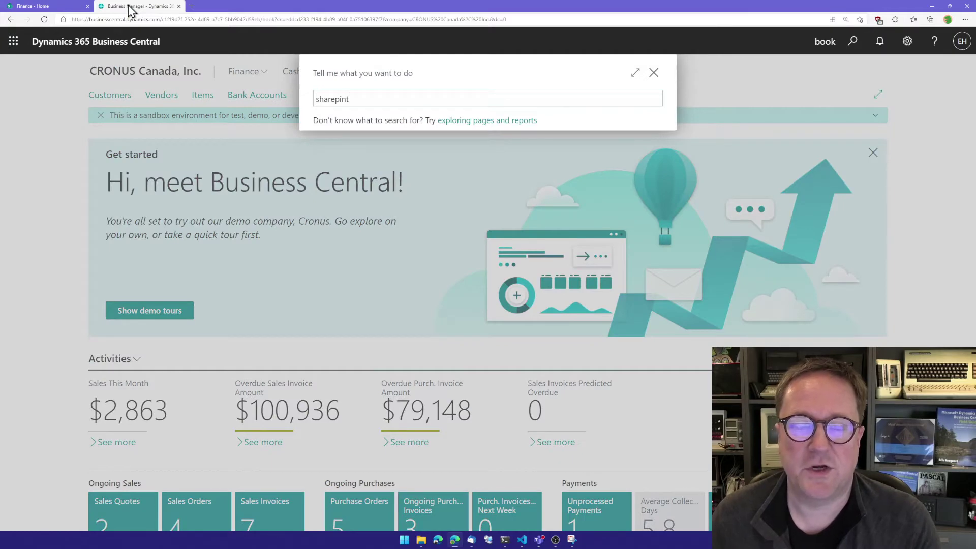
type(" setup")
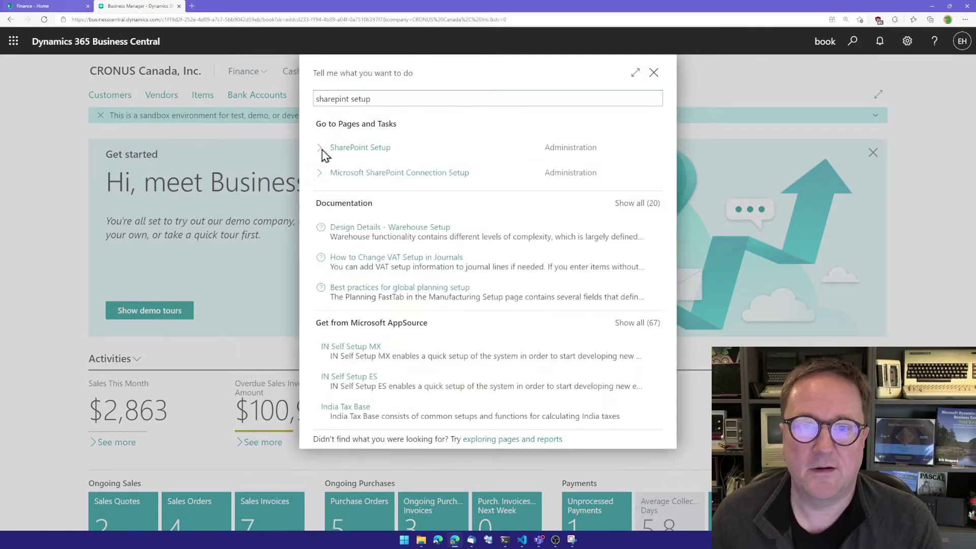
left_click(360, 147)
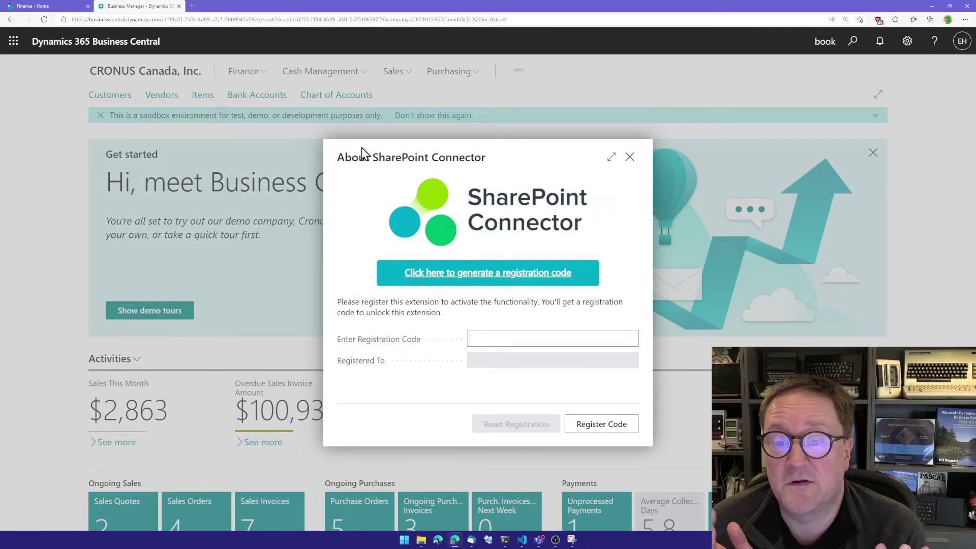
- Look at the registration-code request form, enter the registration code to register the SharePoint Connector, and close its About dialog
left_click(496, 274)
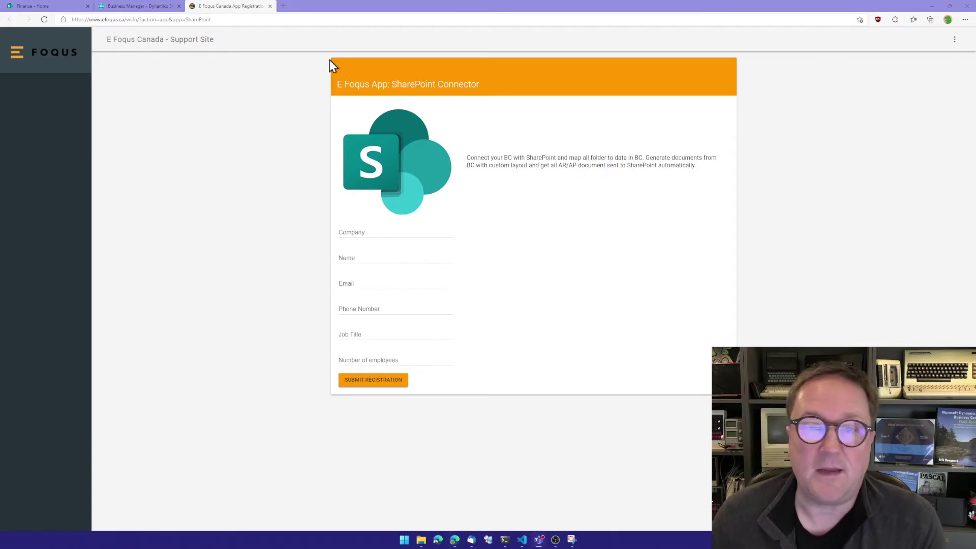
left_click(270, 6)
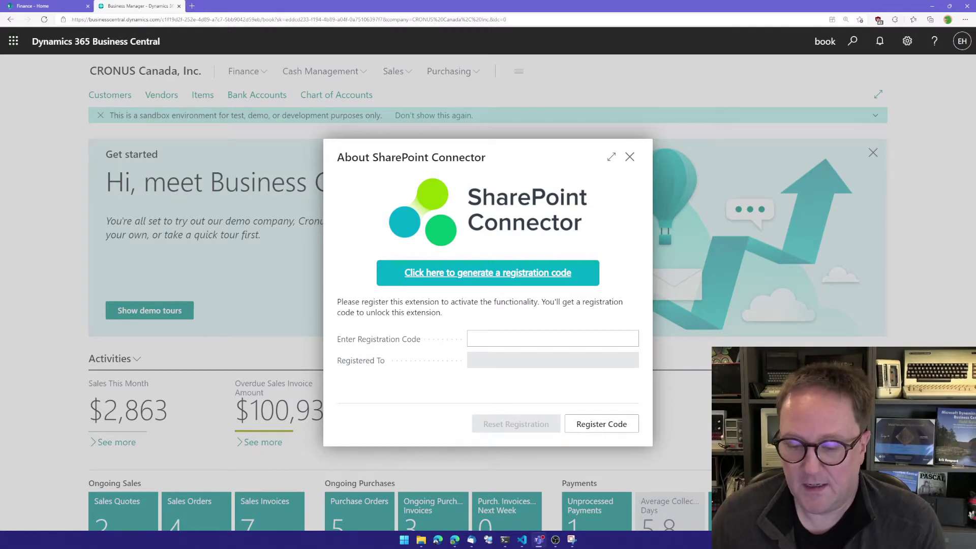
left_click(510, 340)
key("ctrl+v")
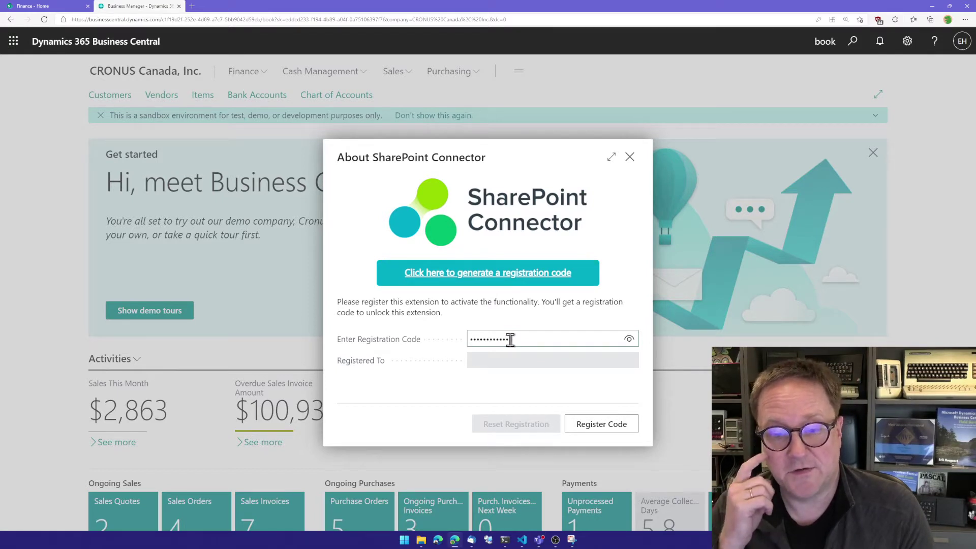
key("Tab")
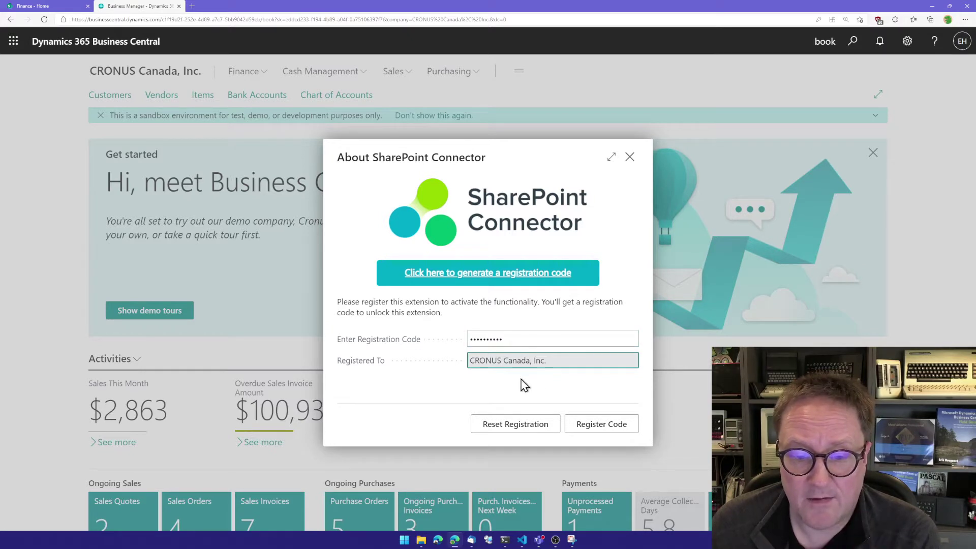
left_click(630, 158)
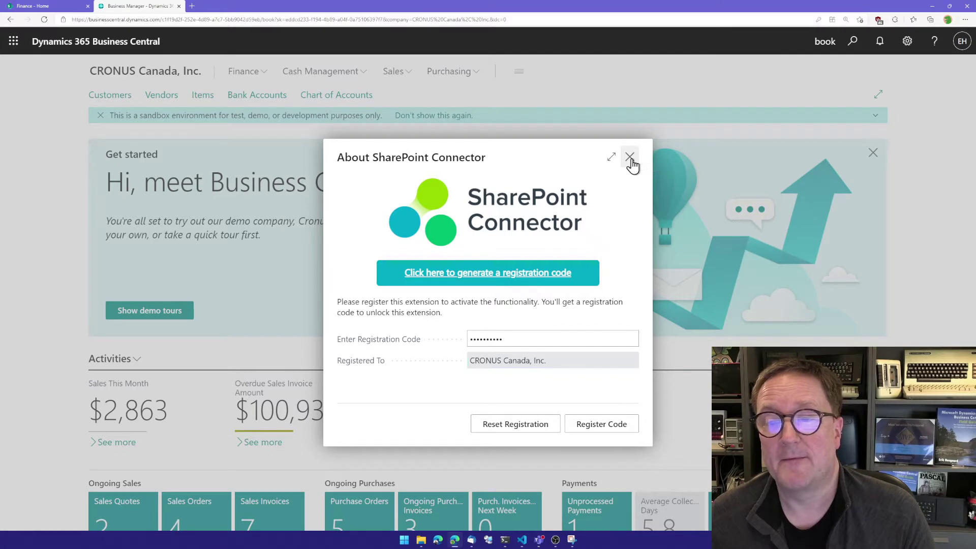
left_click(631, 158)
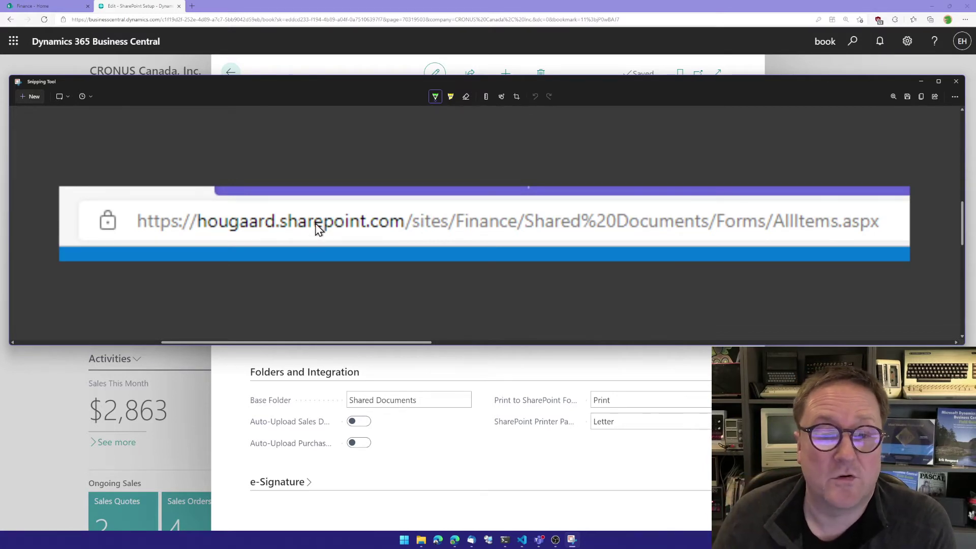
key("alt+Tab")
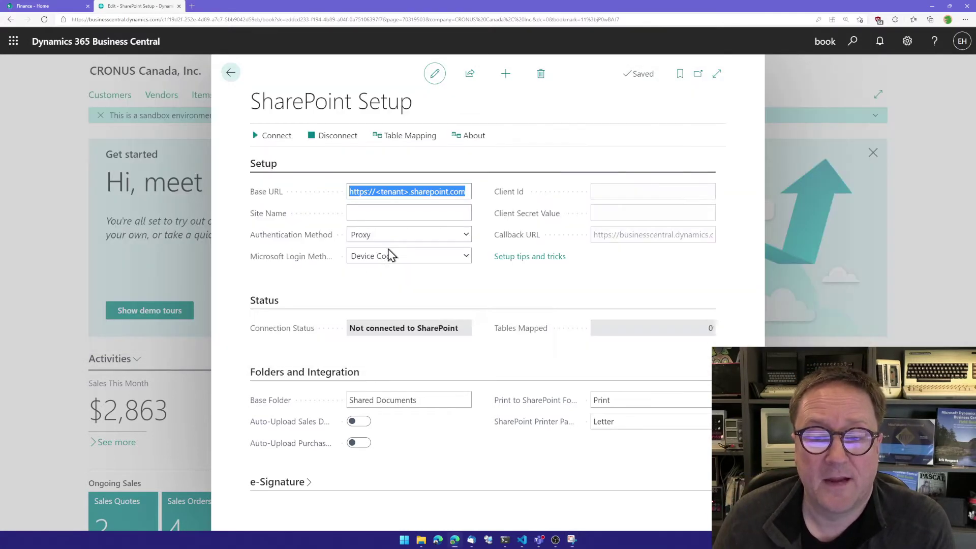
left_click(406, 191)
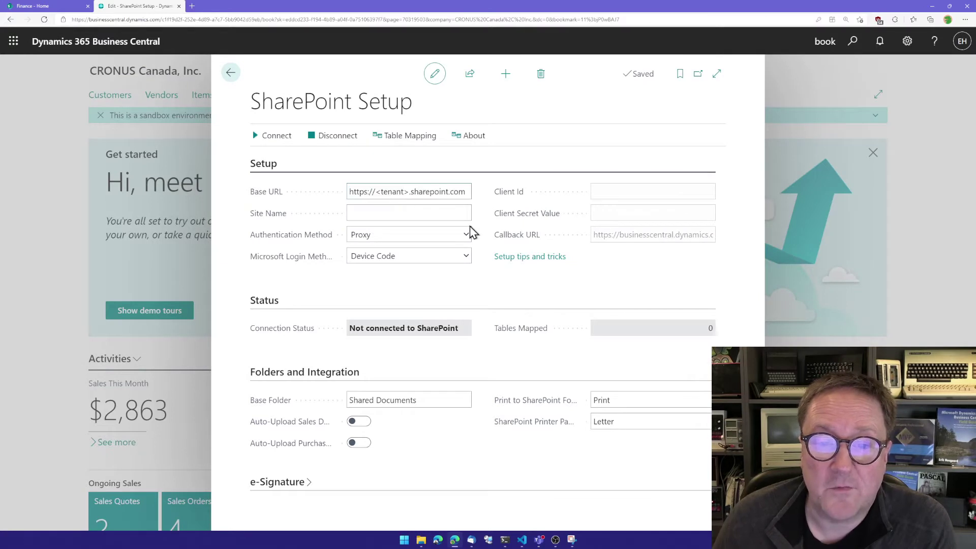
key("BackSpace")
key("BackSpace")
key("BackSpace")
key("BackSpace")
key("BackSpace")
key("BackSpace")
key("BackSpace")
key("BackSpace")
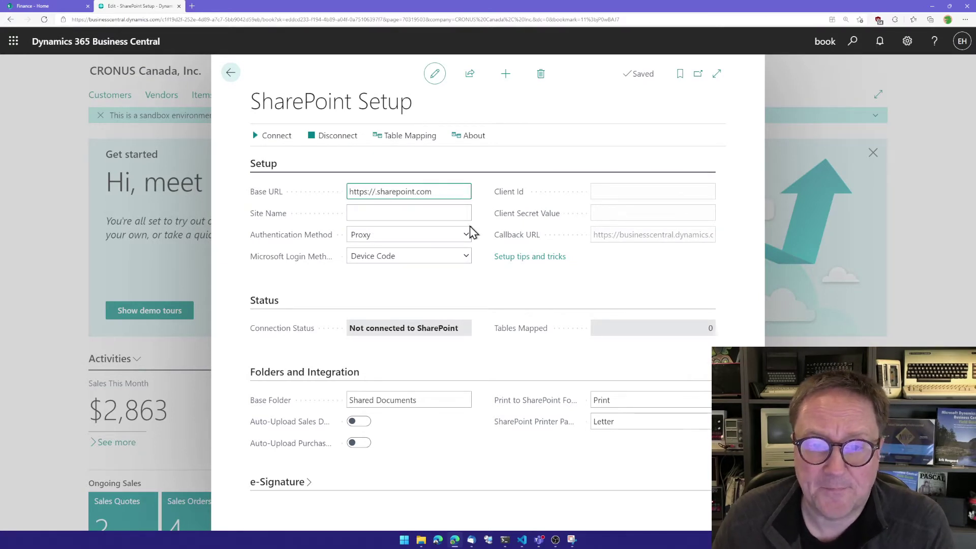
type("hoguaard")
key("BackSpace")
key("BackSpace")
key("BackSpace")
key("BackSpace")
key("BackSpace")
key("BackSpace")
key("BackSpace")
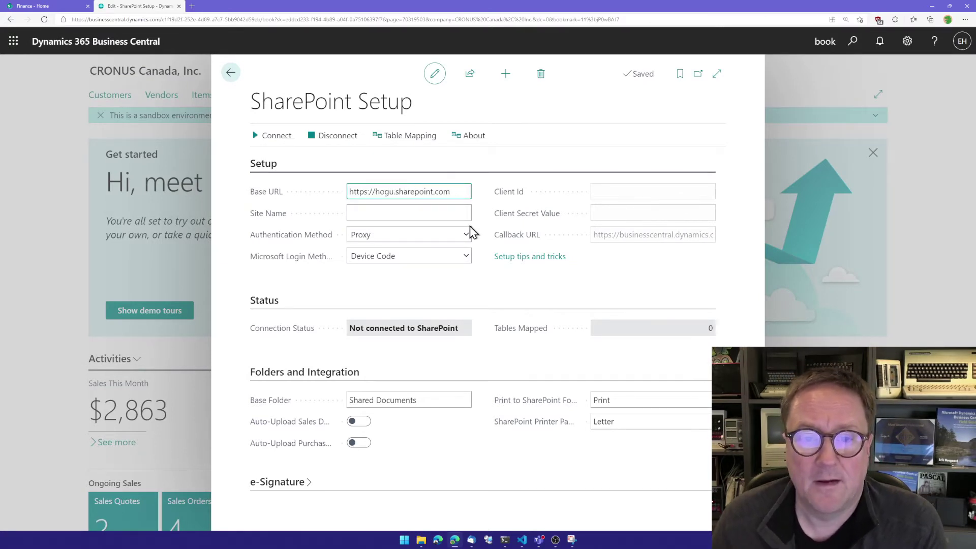
type("ougaard")
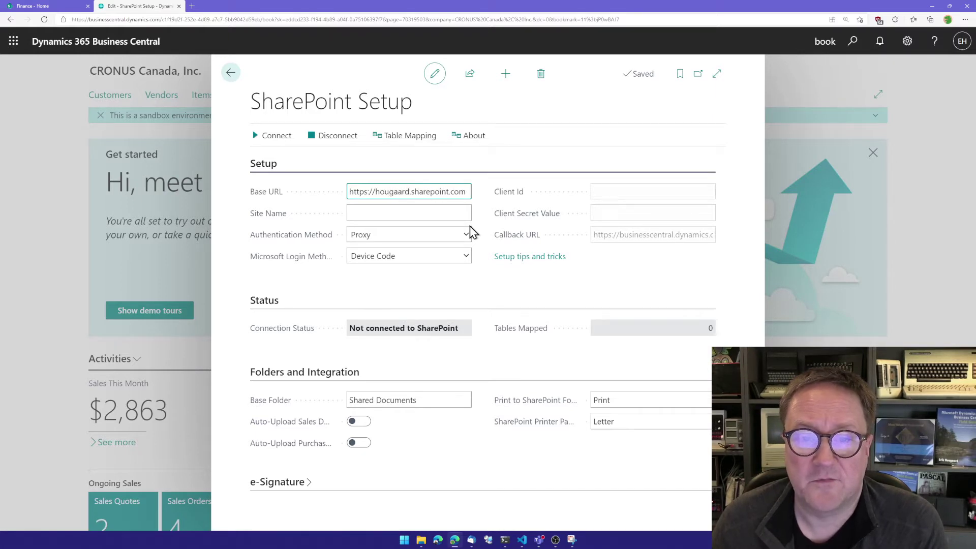
key("Tab")
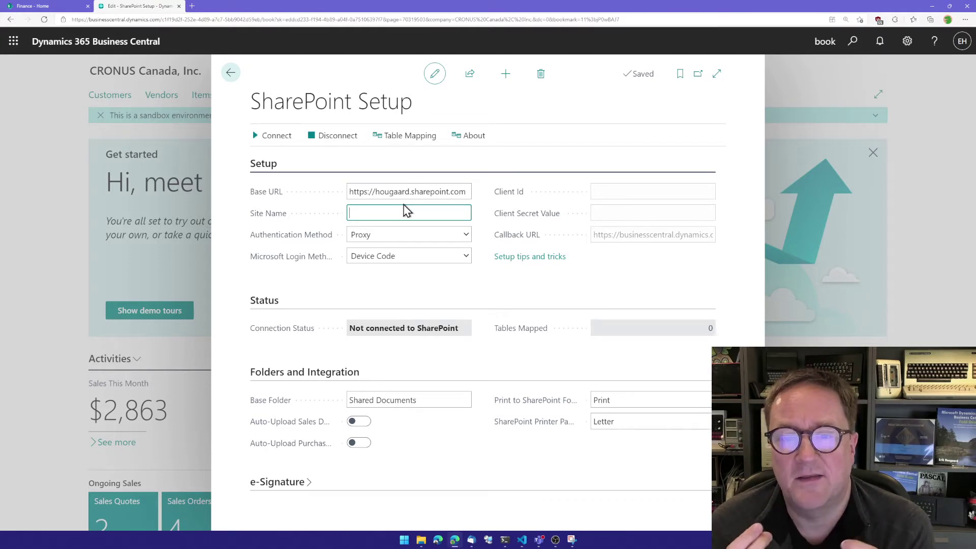
type("Finance")
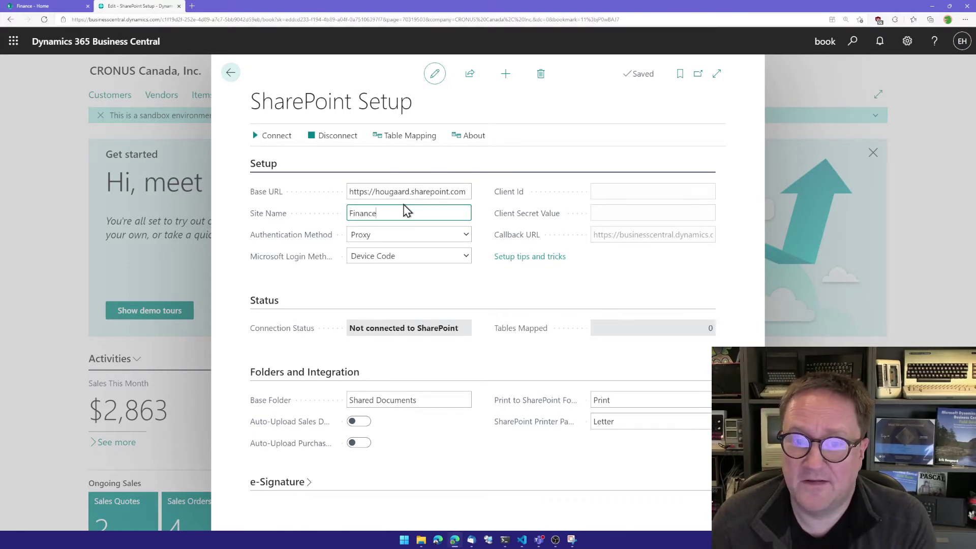
key("BackSpace")
key("BackSpace")
key("BackSpace")
key("BackSpace")
key("BackSpace")
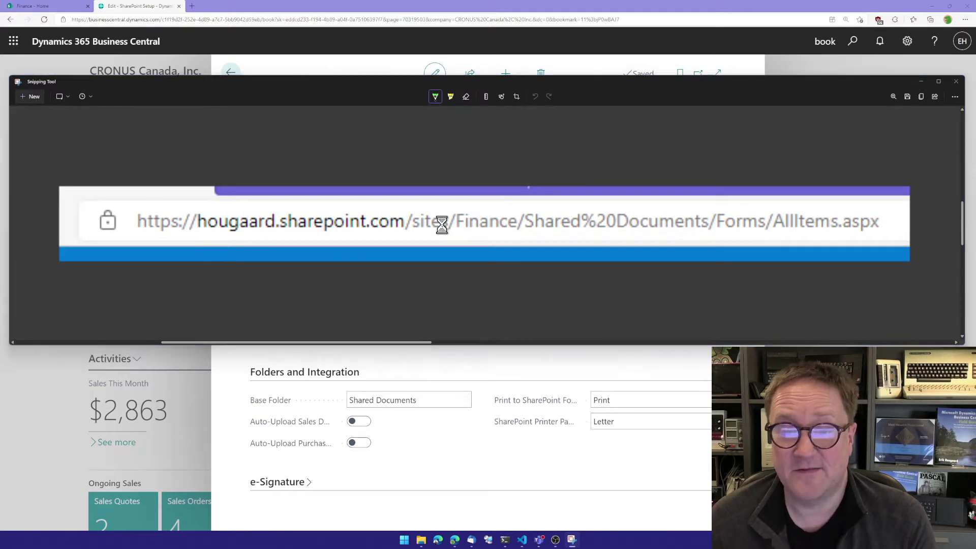
- Set the Site Name to sites/Finance and compare the site path and base folder with the captured SharePoint URL
key("alt+Tab")
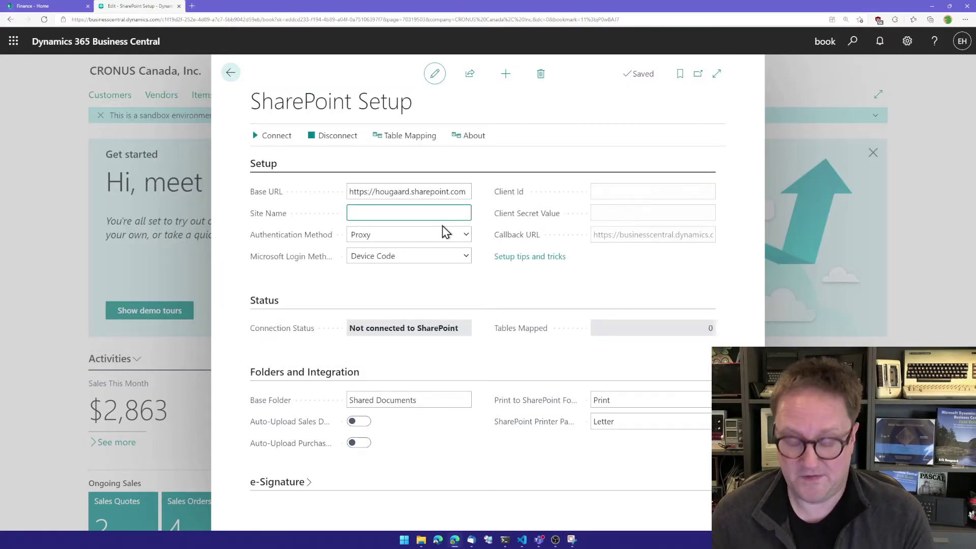
type("sites/Finance")
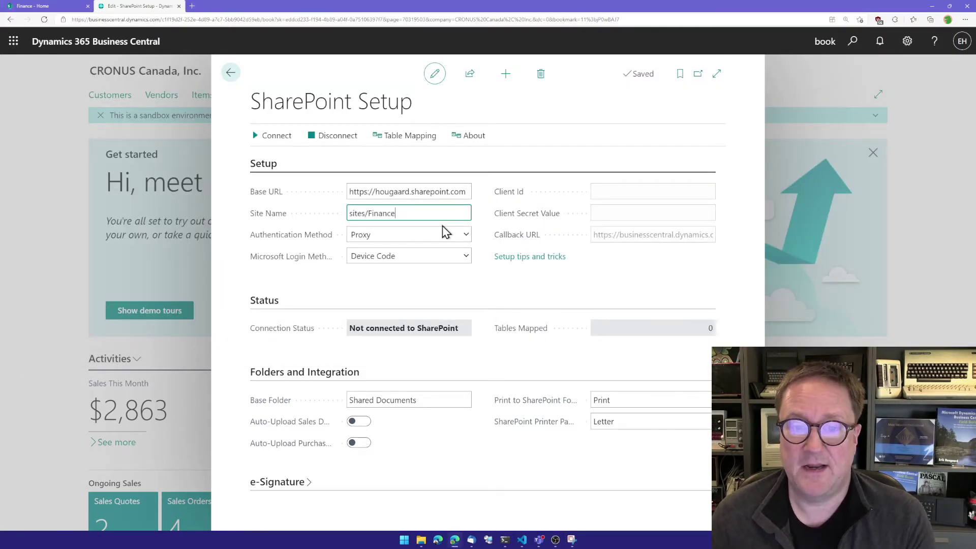
key("alt+Tab")
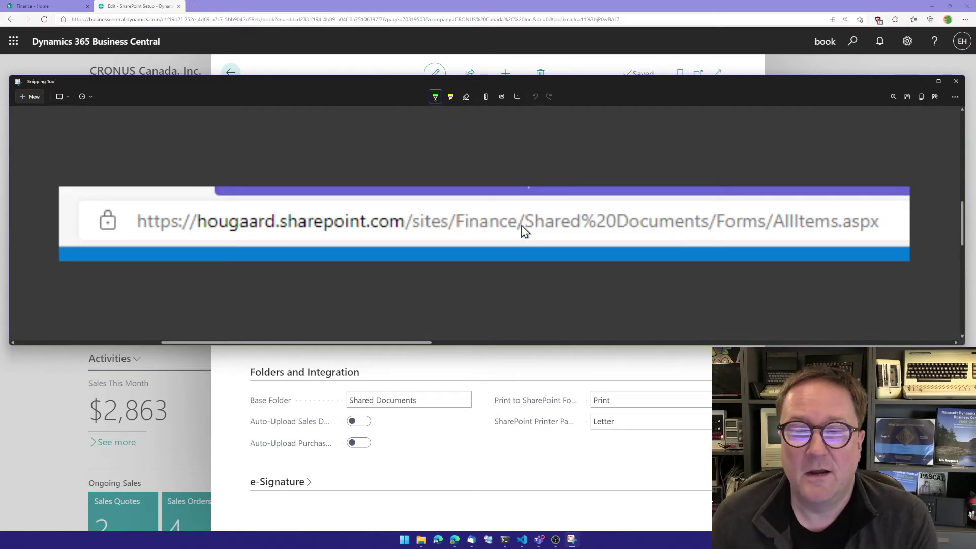
key("alt+Tab")
key("Tab")
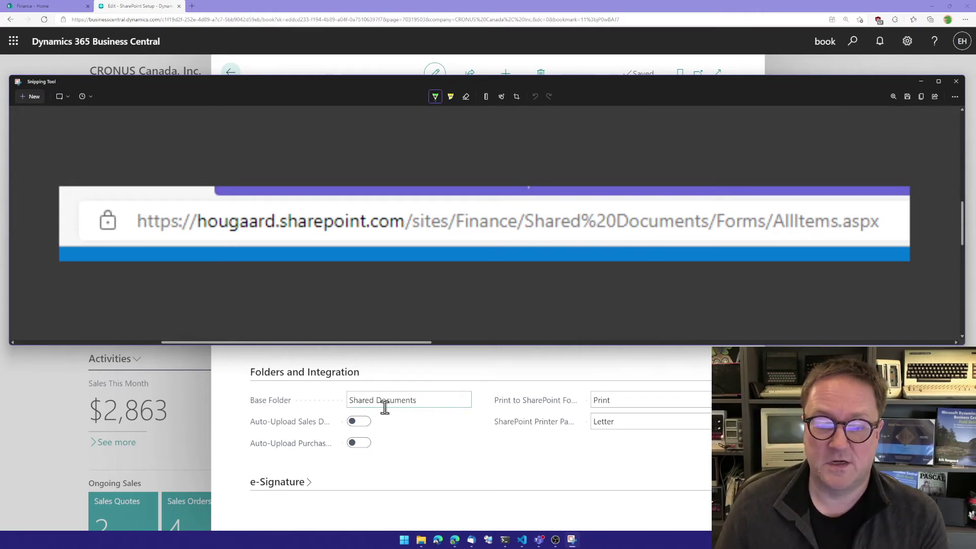
left_click(454, 434)
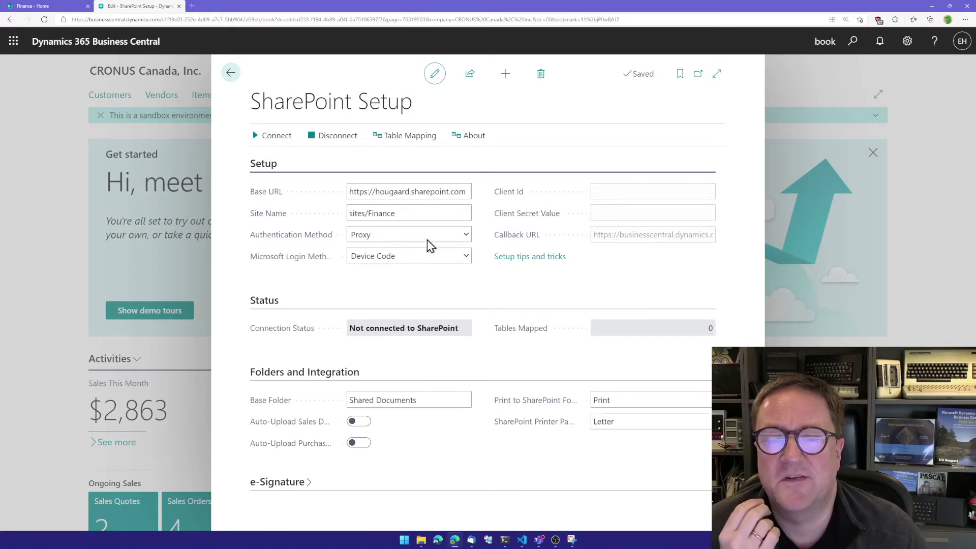
- Set the Authentication Method to Personal and review the Microsoft Login Method options
left_click(466, 234)
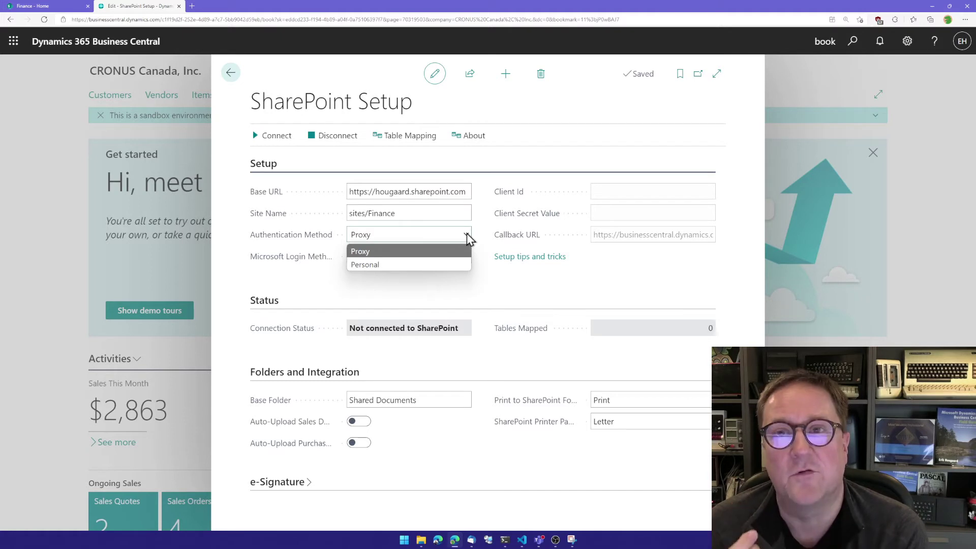
left_click(433, 262)
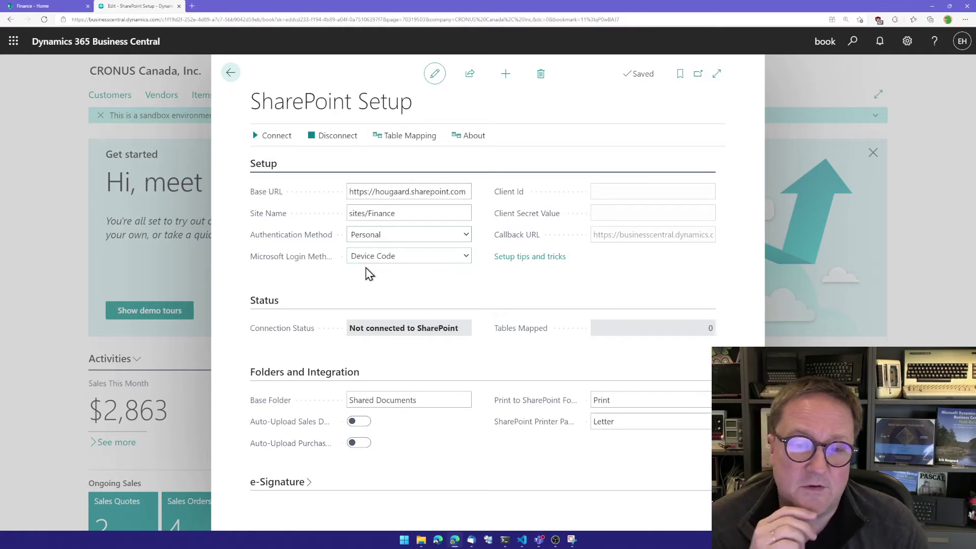
mouse_move(282, 265)
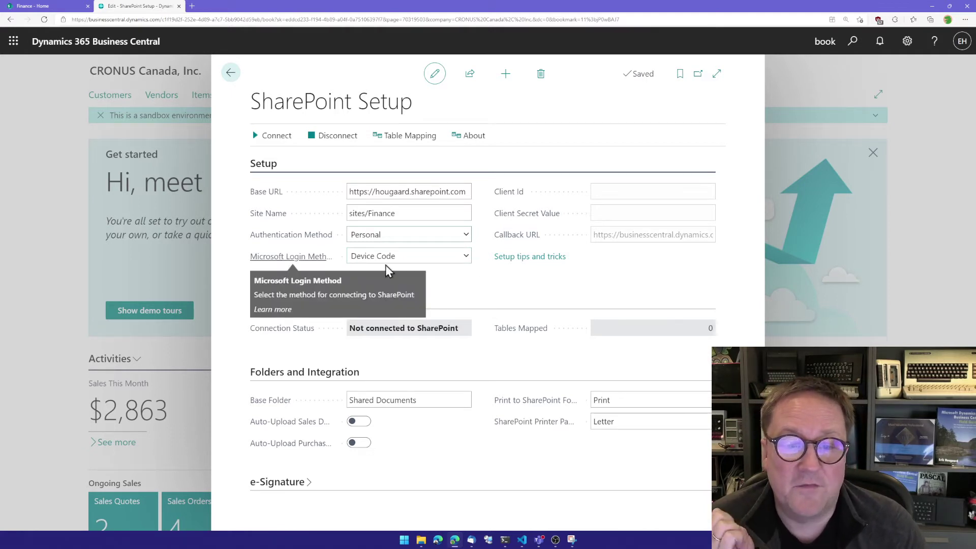
left_click(466, 258)
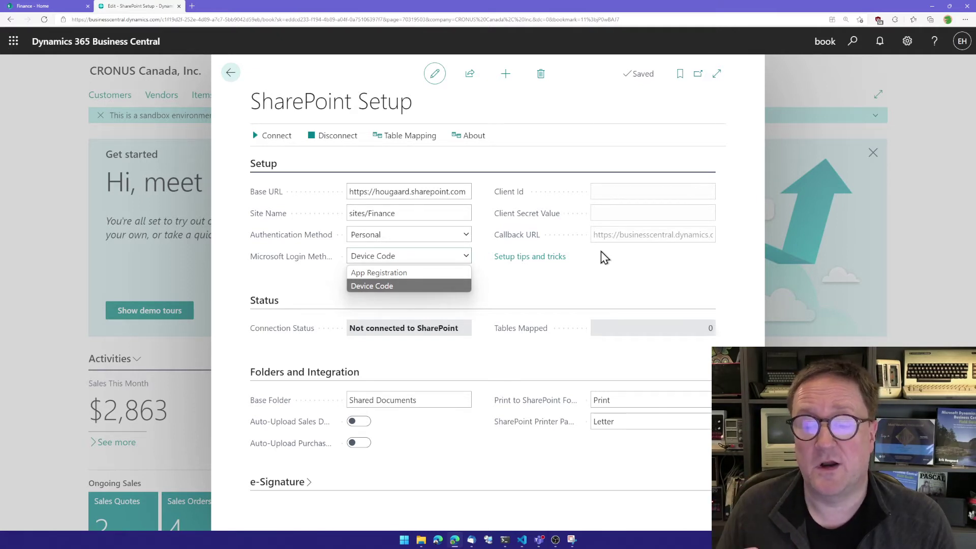
left_click(496, 283)
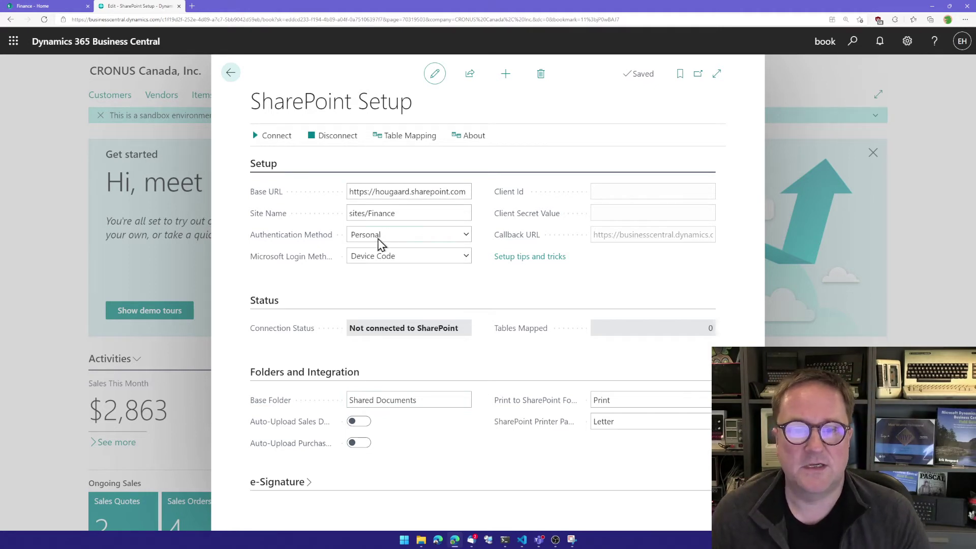
- Start the connection to SharePoint and copy the device code from the SharePoint Authentication dialog
left_click(274, 138)
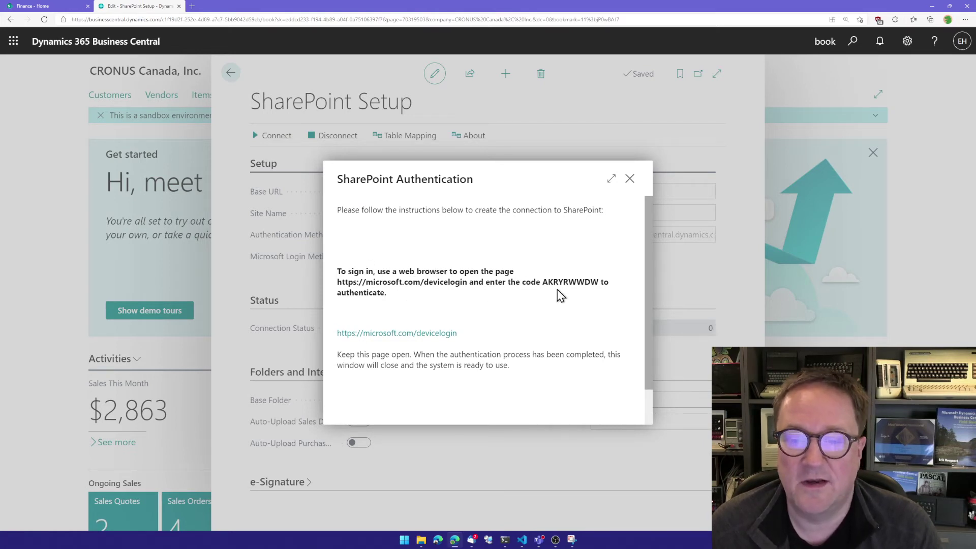
double_click(569, 283)
key("ctrl+c")
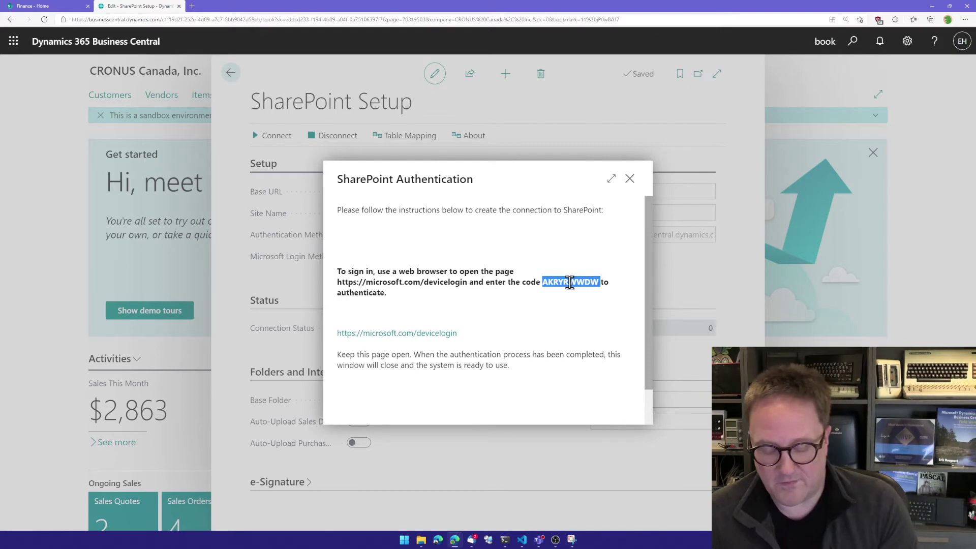
- Open the Microsoft device login page, enter the device code, and sign in to SharePoint Connector with the already signed-in account
left_click(394, 335)
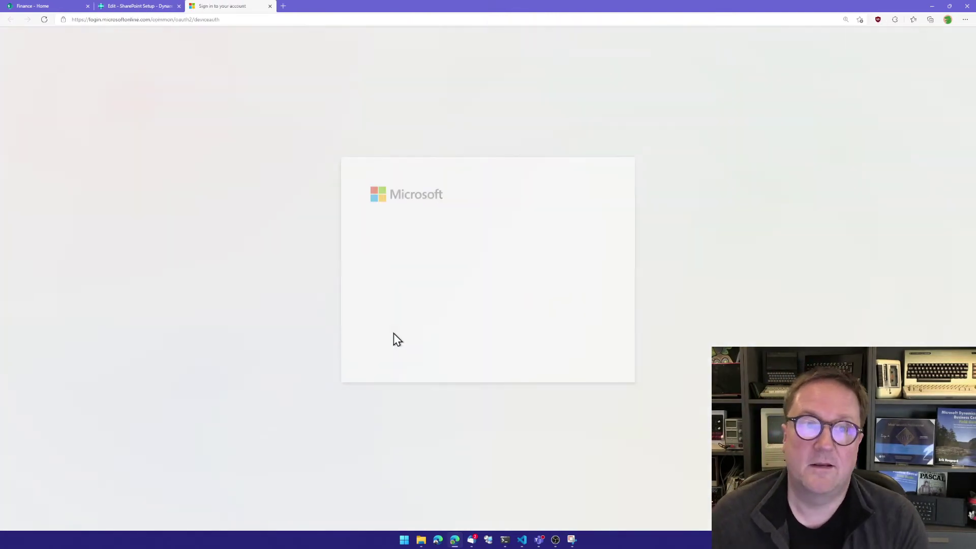
key("ctrl+v")
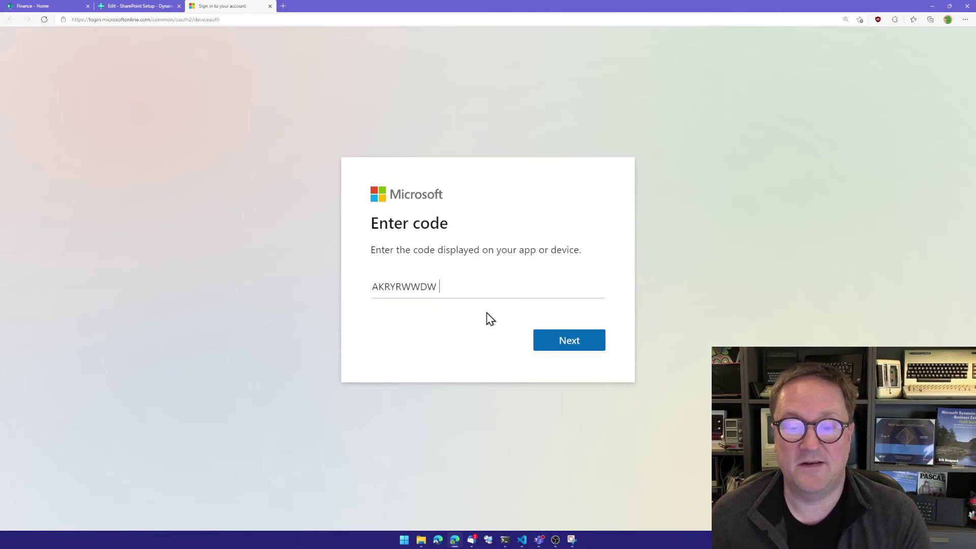
left_click(566, 341)
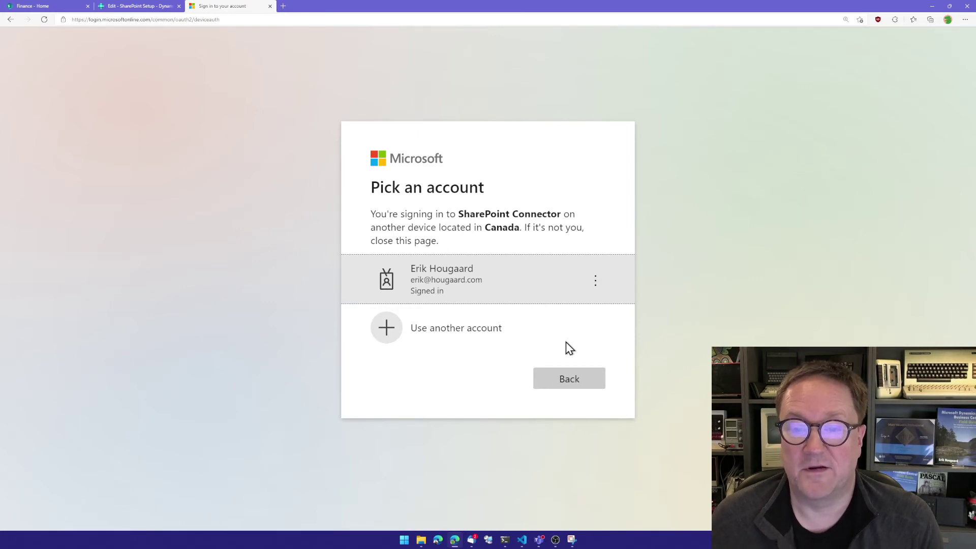
left_click(443, 277)
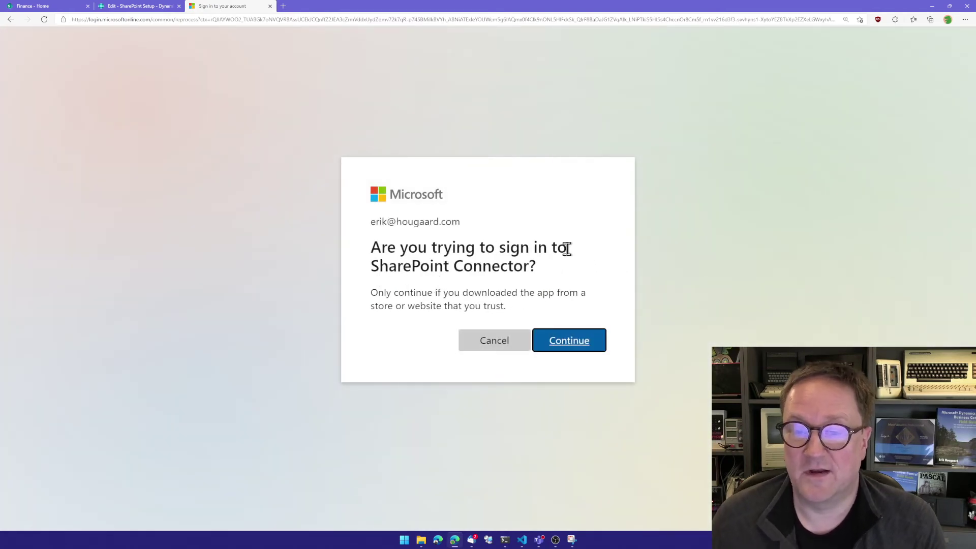
left_click(570, 349)
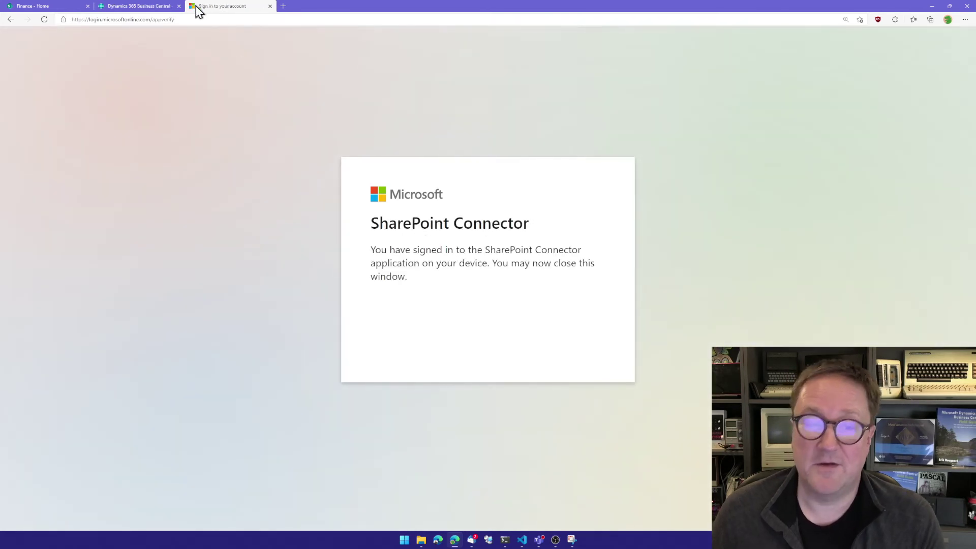
- Close the finished Microsoft sign-in page, accept the default set of table mappings, and leave SharePoint Setup
left_click(270, 6)
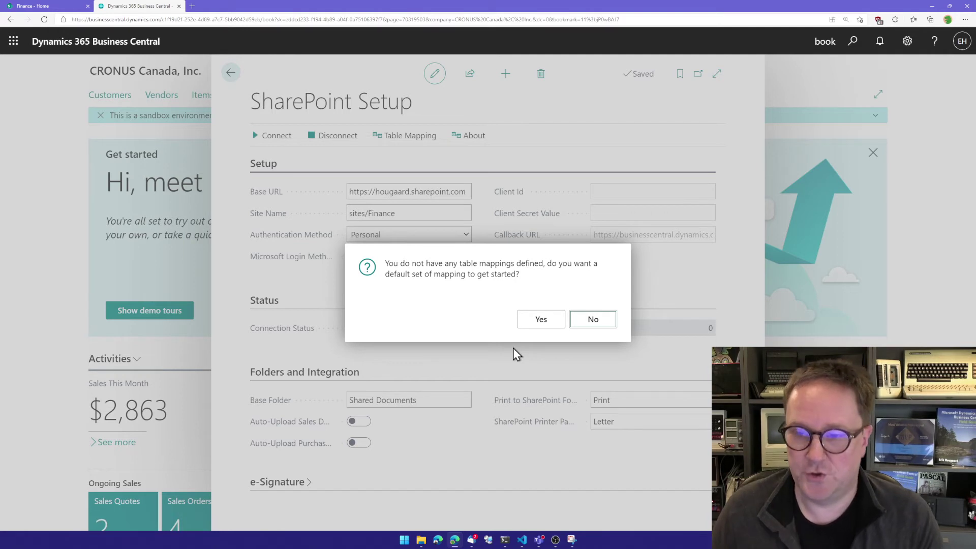
left_click(538, 322)
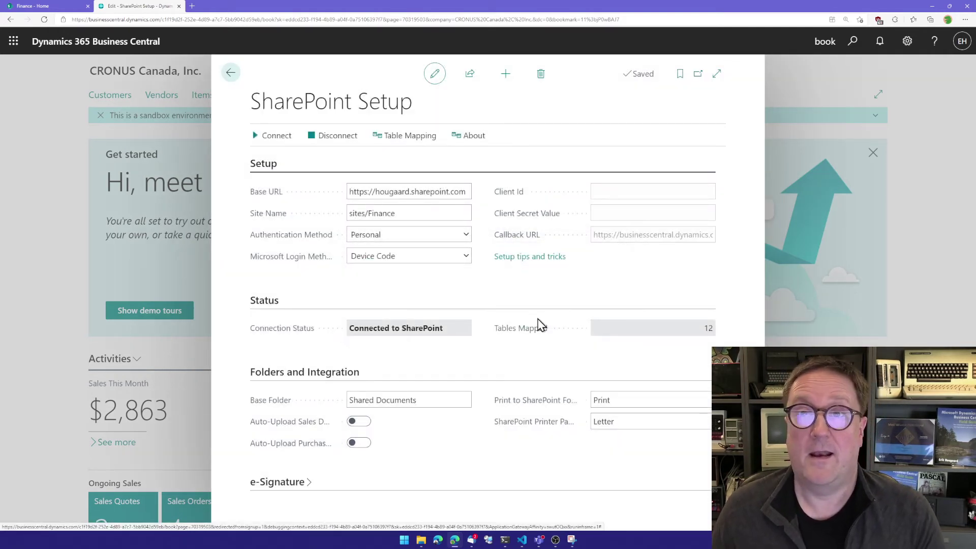
left_click(230, 76)
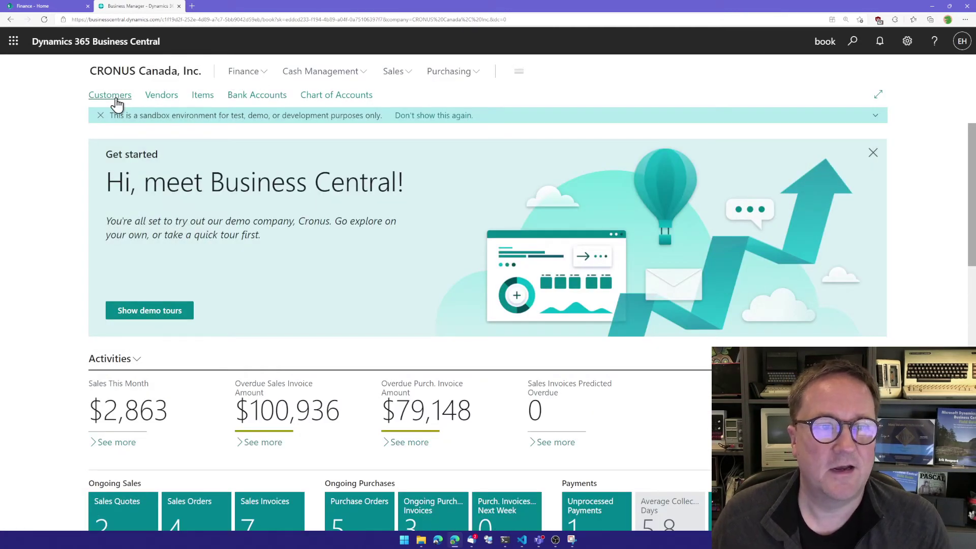
- Open the customer card of Adatum Corporation and add Puppies.jpg from the Demo Files folder to its SharePoint documents
left_click(116, 99)
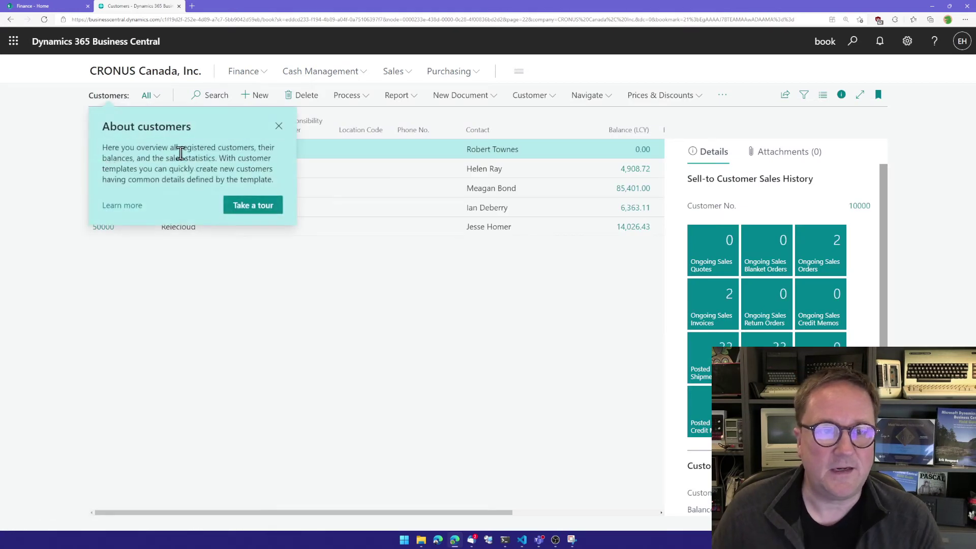
left_click(278, 126)
left_click(103, 150)
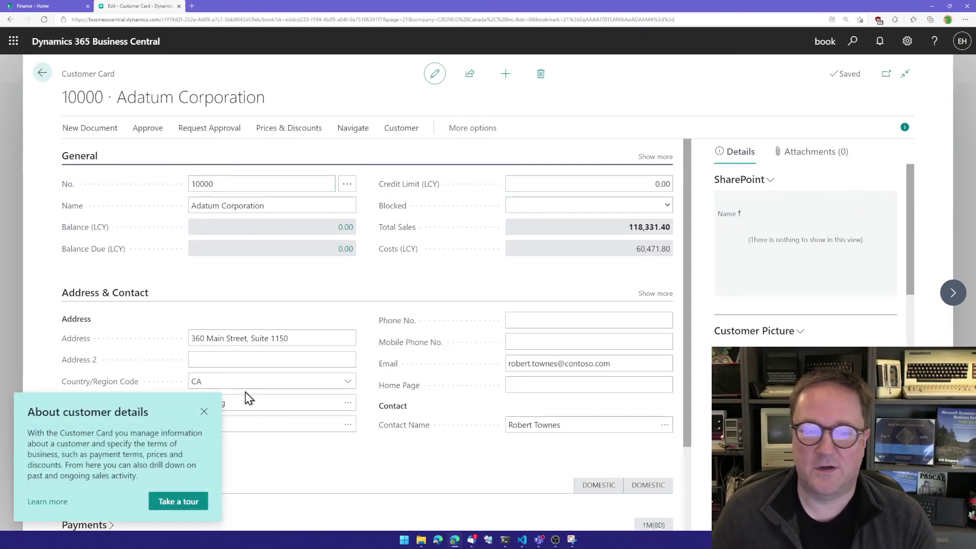
left_click(204, 412)
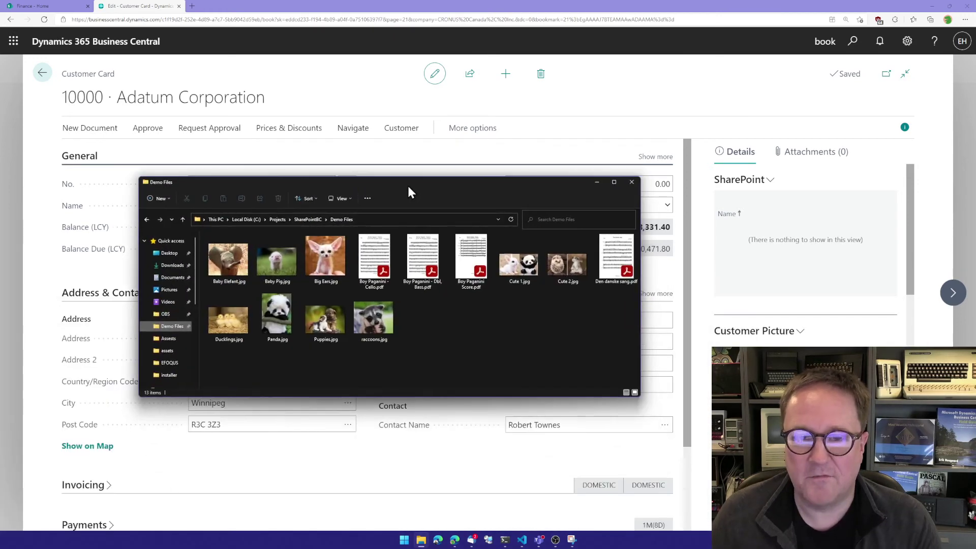
left_click_drag(407, 184, 382, 160)
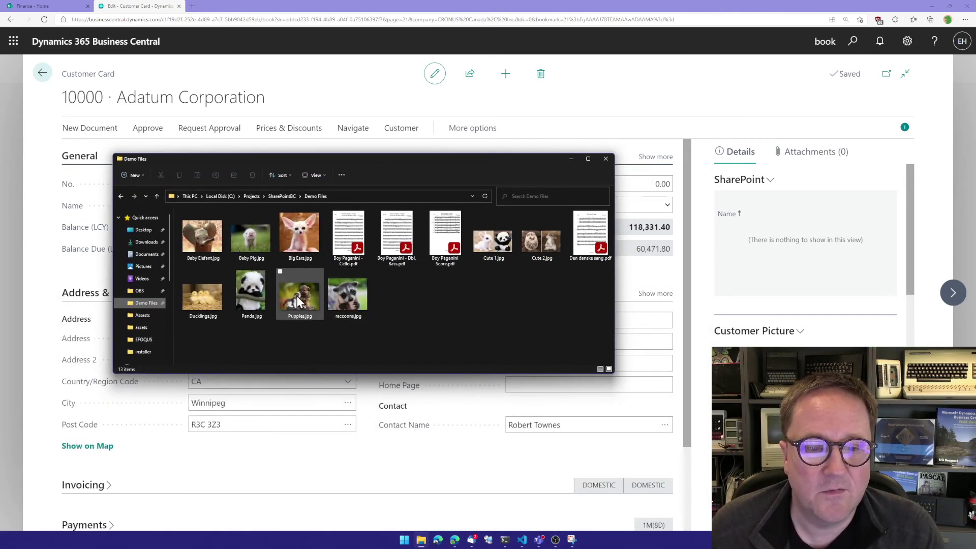
left_click_drag(300, 295, 790, 236)
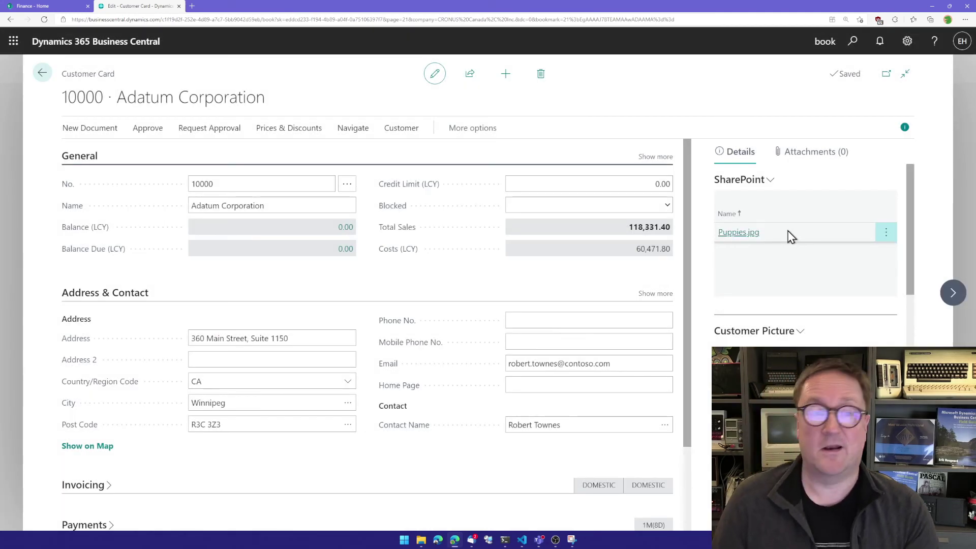
- Go to the Trey Research customer card and add Ducklings.jpg from the Demo Files folder to its SharePoint documents
left_click(953, 293)
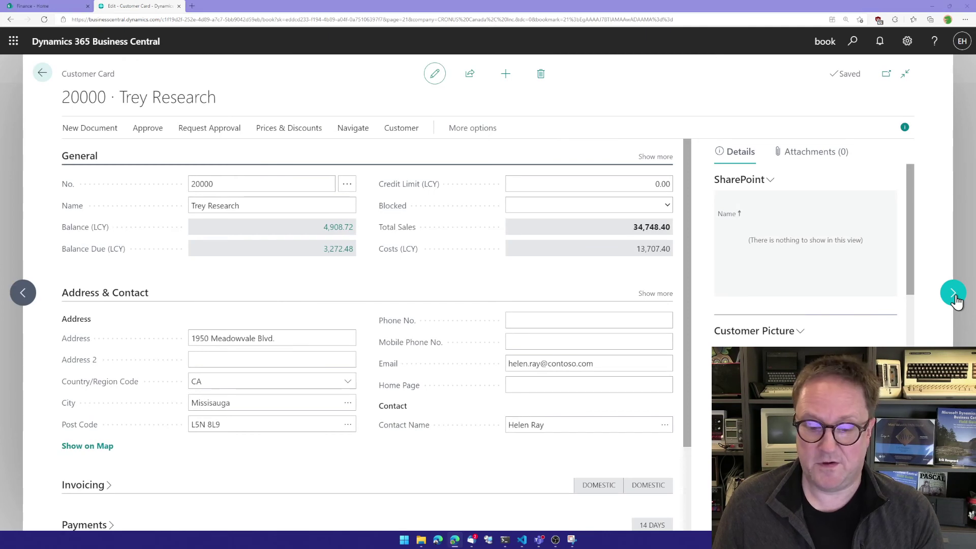
key("alt+Tab")
left_click_drag(199, 297, 793, 251)
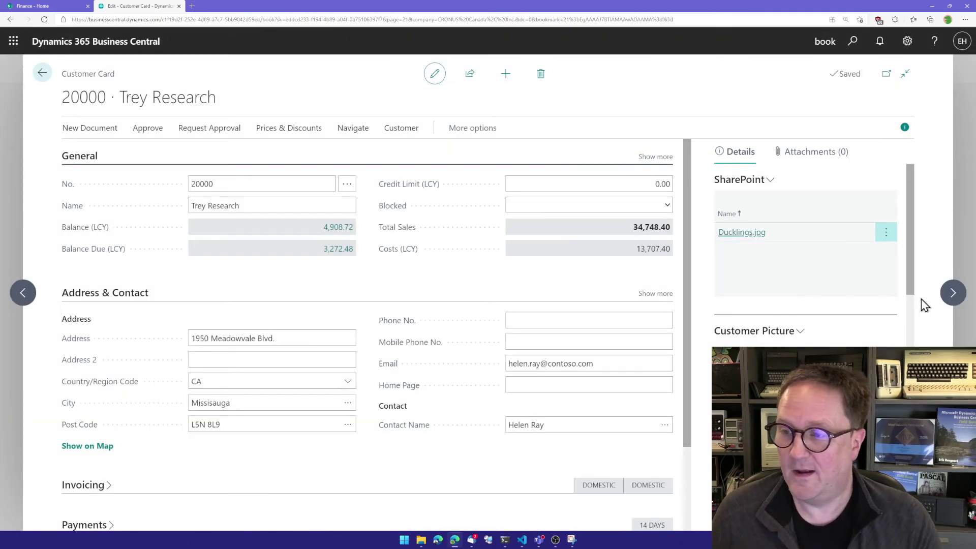
- Go to the School of Fine Art customer card and add raccoons.jpg from the Demo Files folder to its SharePoint documents
left_click(952, 294)
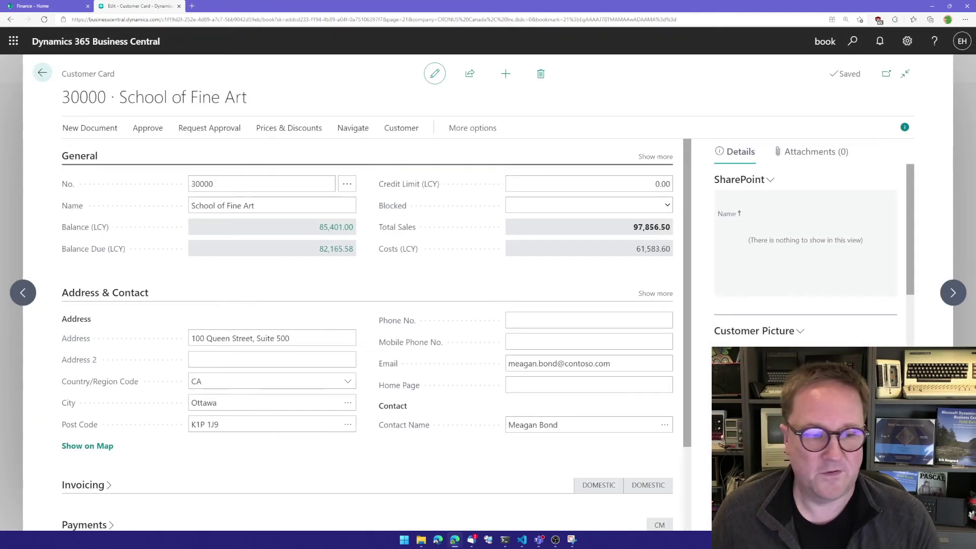
key("alt+Tab")
left_click(344, 295)
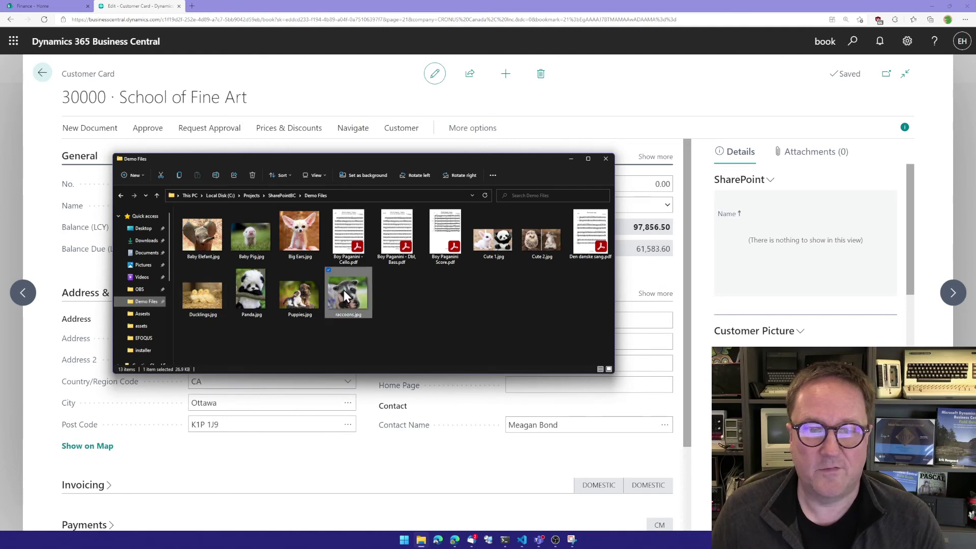
left_click_drag(344, 294, 775, 252)
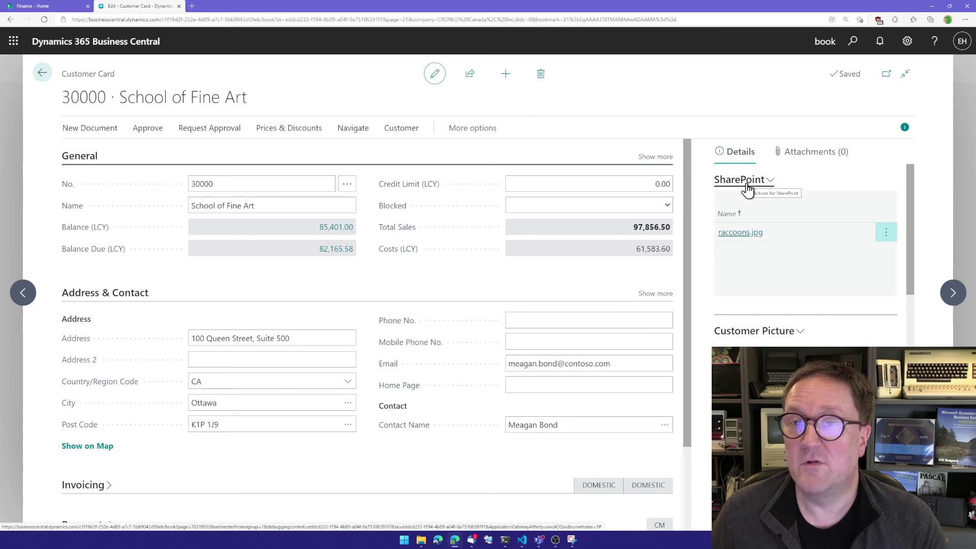
- Browse School of Fine Art's folder on the SharePoint site and examine the customer folders in the parent Customers folder
left_click(747, 184)
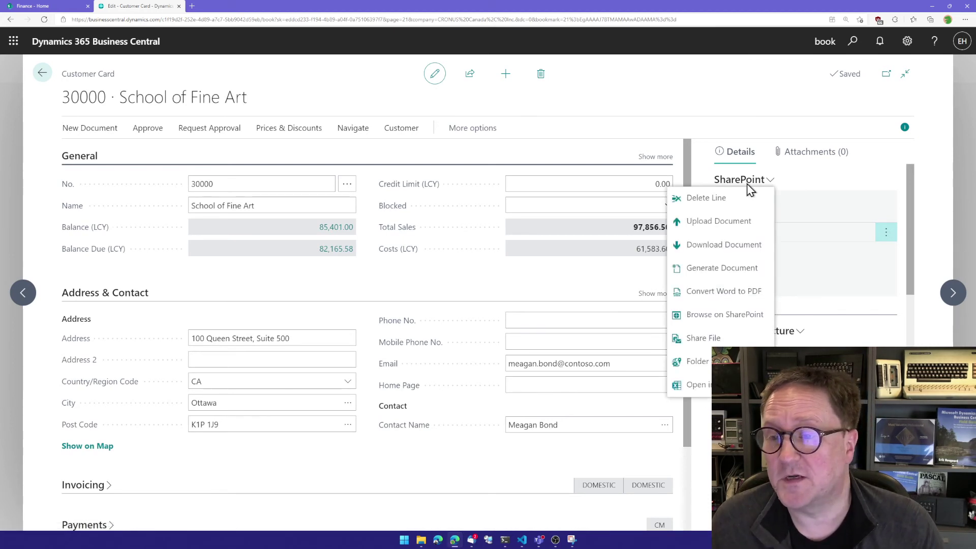
left_click(754, 320)
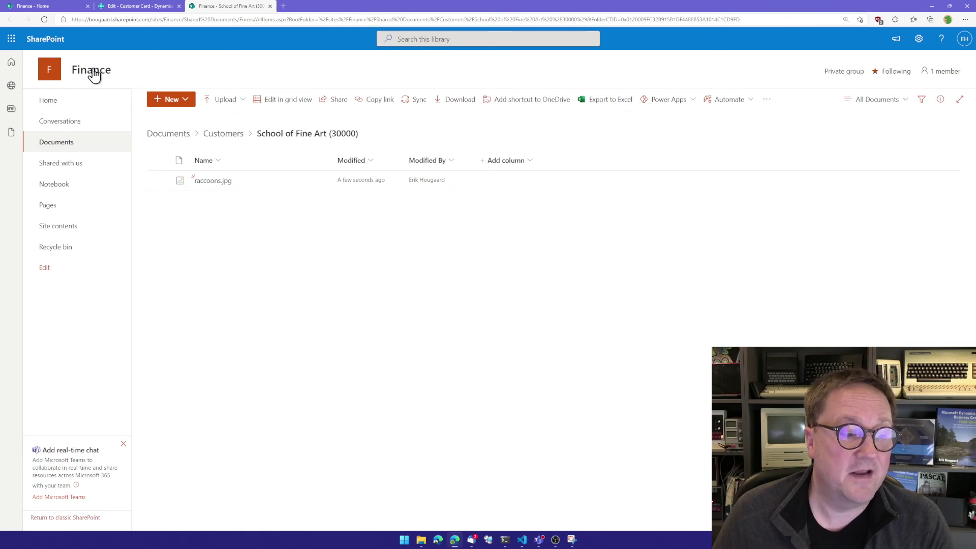
mouse_move(94, 74)
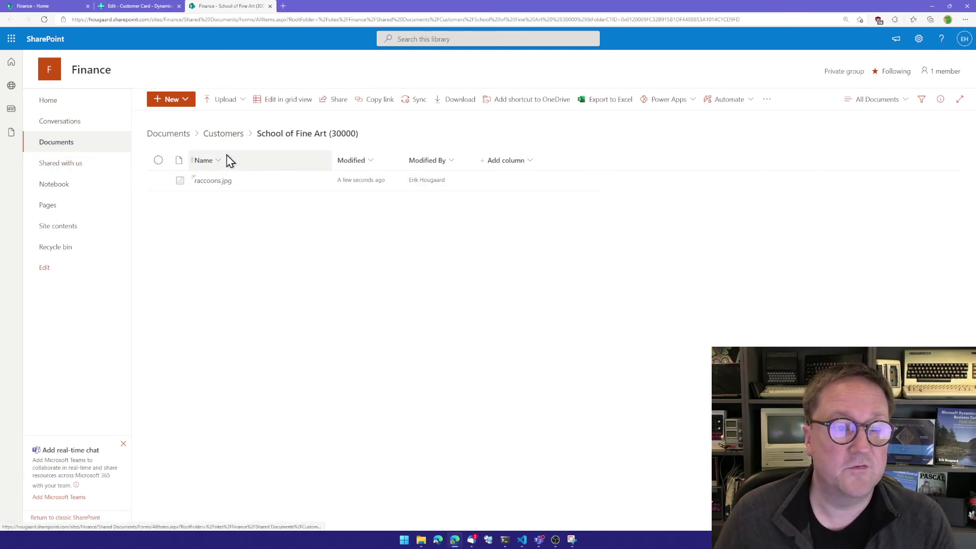
left_click(226, 134)
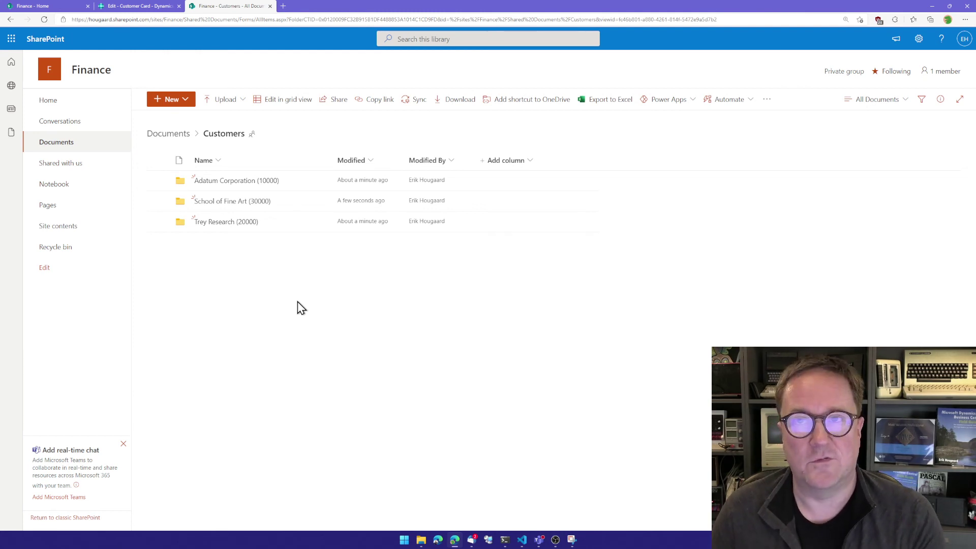
- Open the Adatum Corporation (10000) folder in SharePoint and upload Baby Elefant.jpg from the Demo Files folder into it
left_click(218, 182)
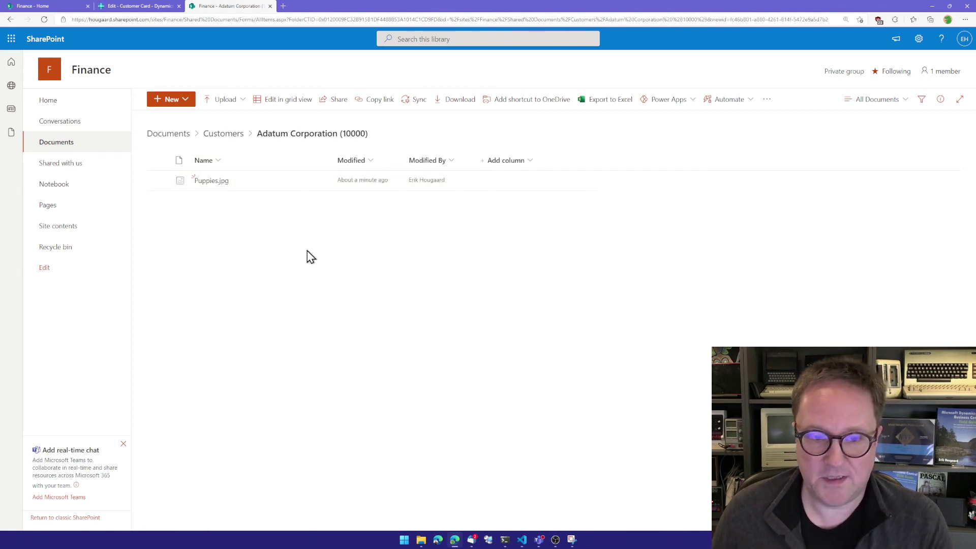
key("alt+Tab")
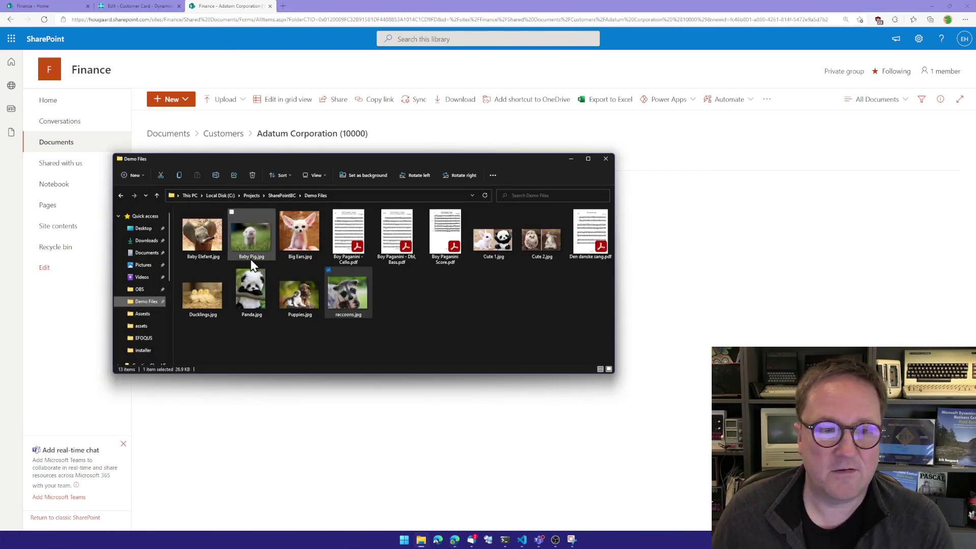
left_click_drag(203, 236, 299, 440)
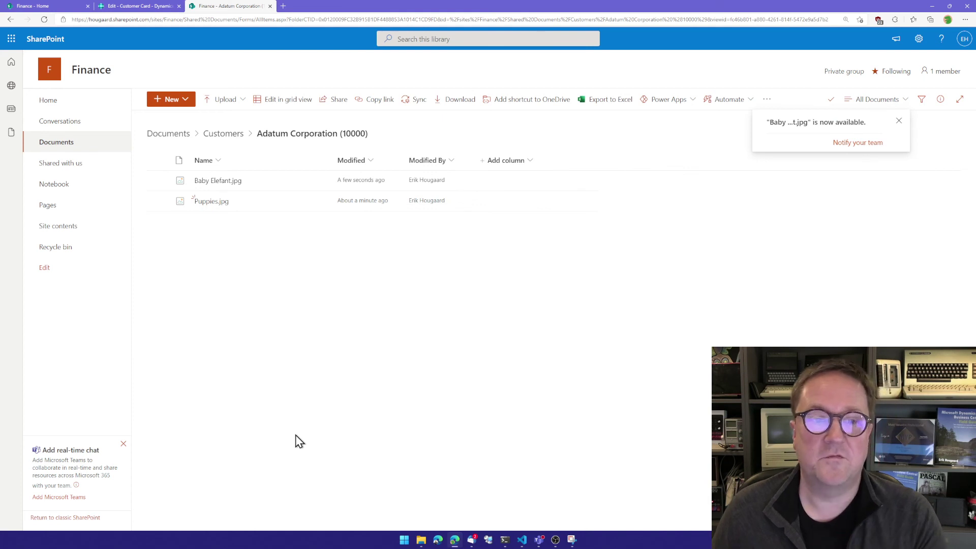
- Switch back to Business Central and return to the Adatum Corporation customer card to check its SharePoint documents
left_click(135, 6)
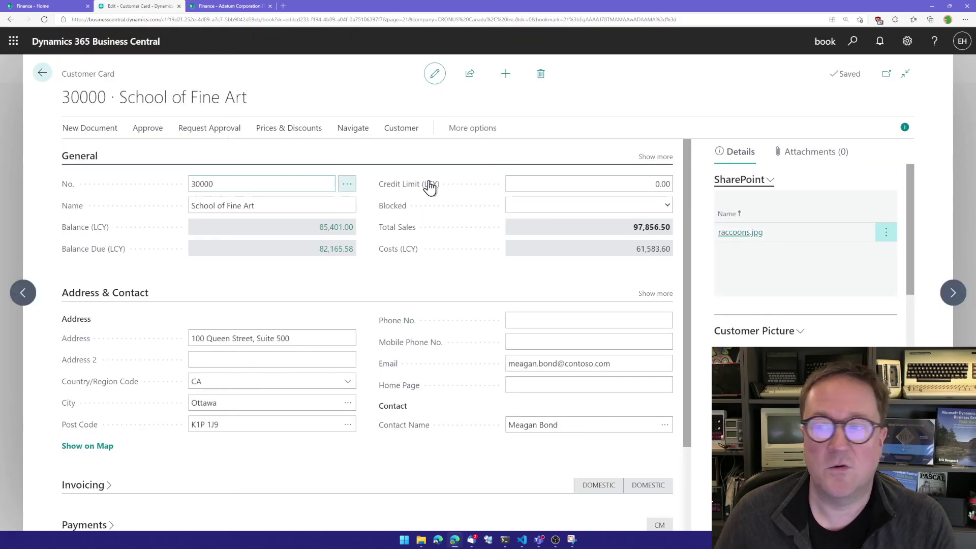
left_click(22, 298)
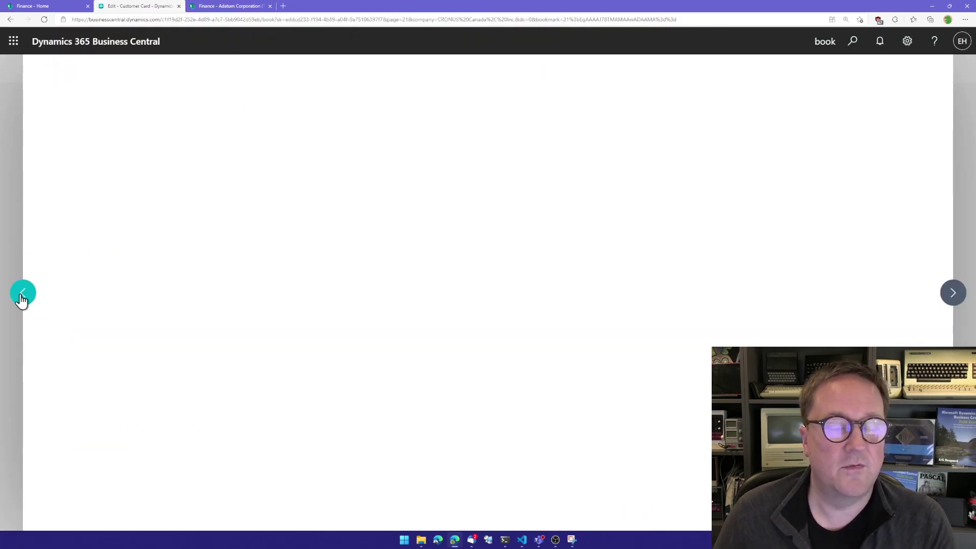
left_click(22, 297)
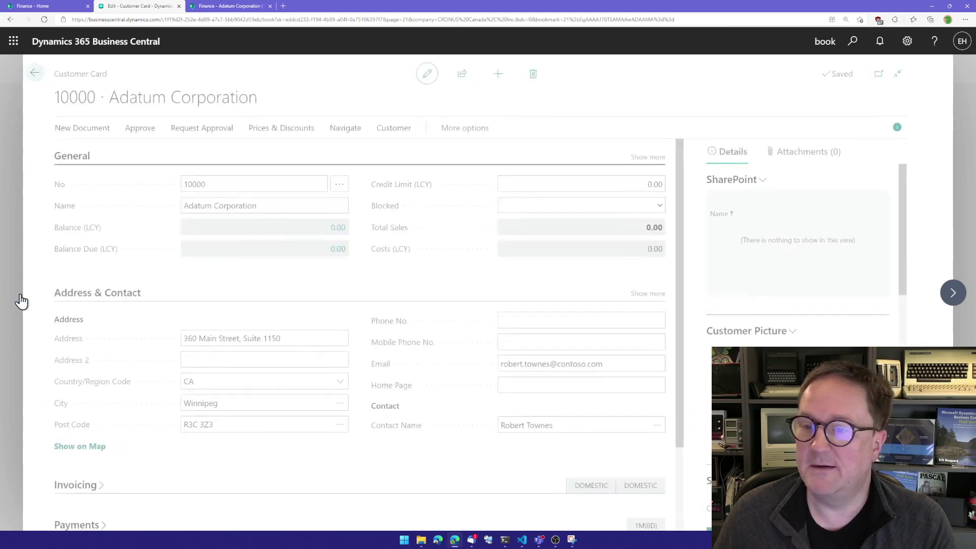